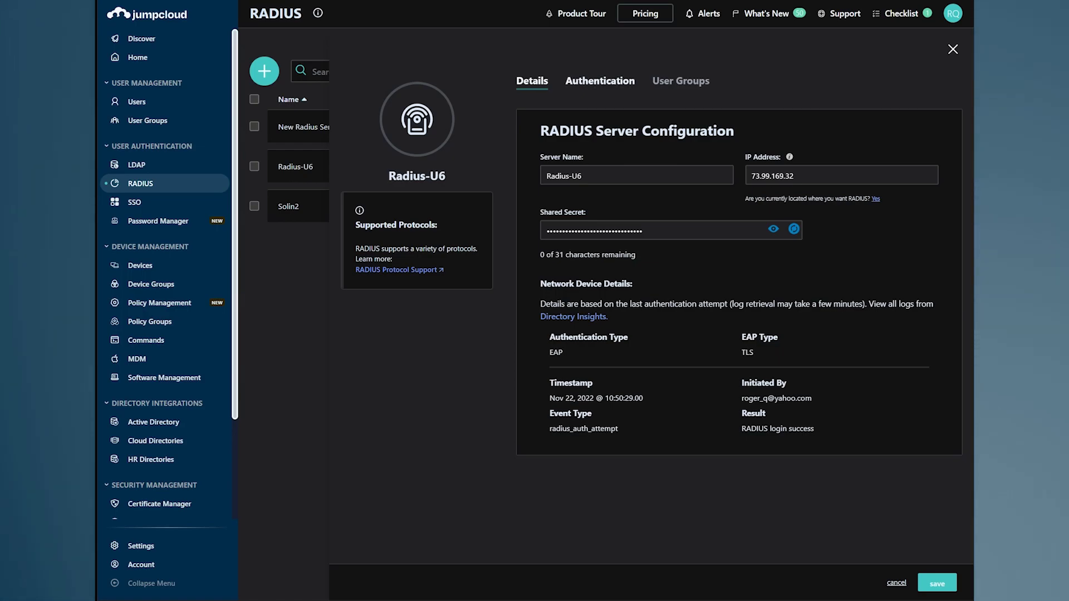
# - Show Radius-U6's authentication settings: JumpCloud identity provider, passwordless certificate login, MFA enabled
pyautogui.click(600, 81)
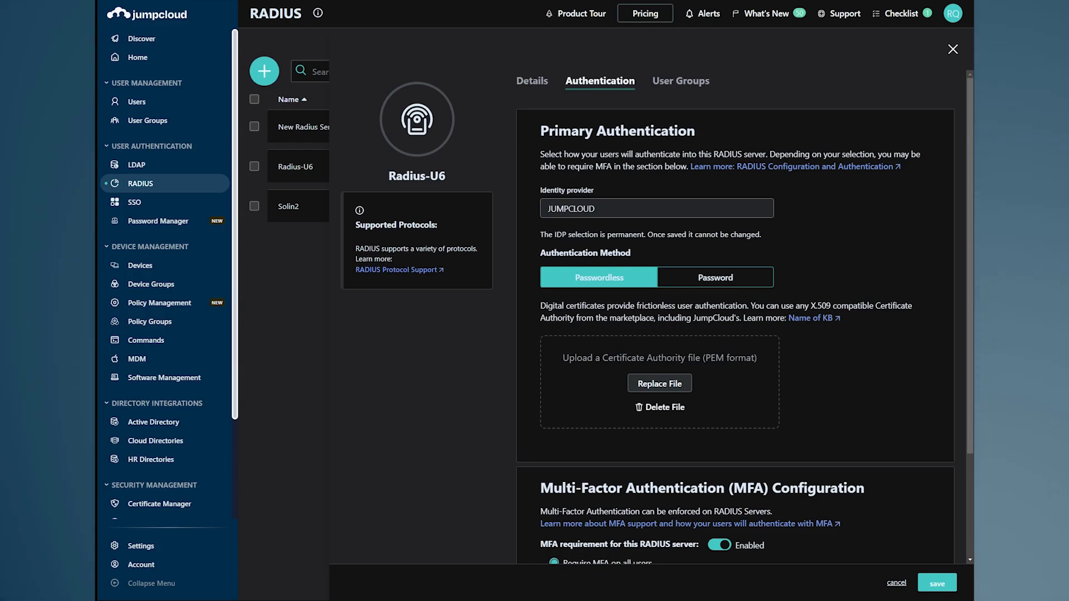
# - Review Radius-U6's Primary Authentication and MFA sections, then view its bound UserGroupA
pyautogui.scroll(-1, 735, 318)
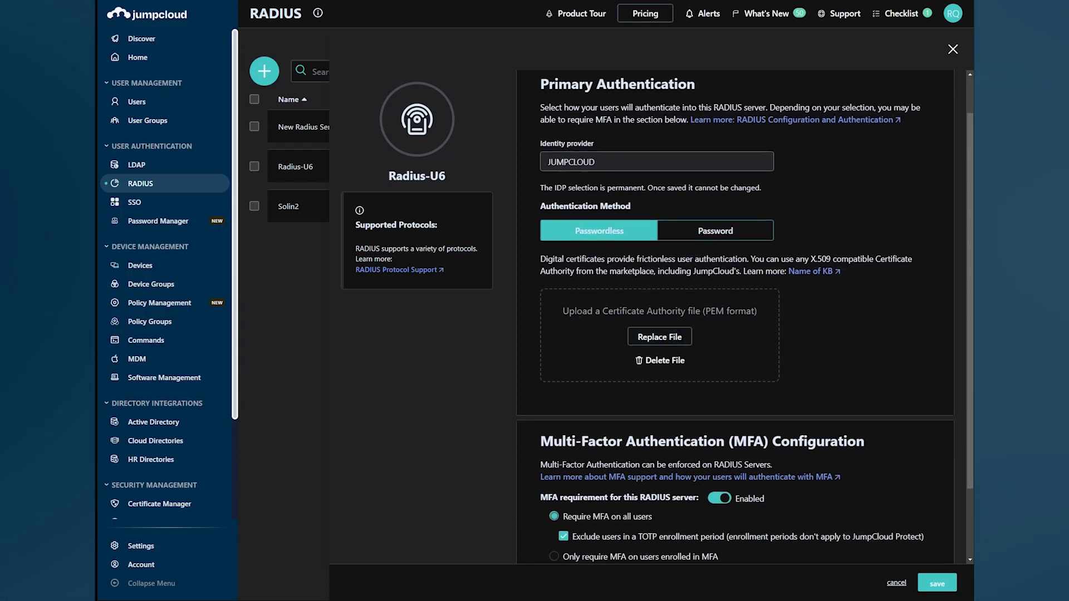
pyautogui.scroll(-1, 735, 317)
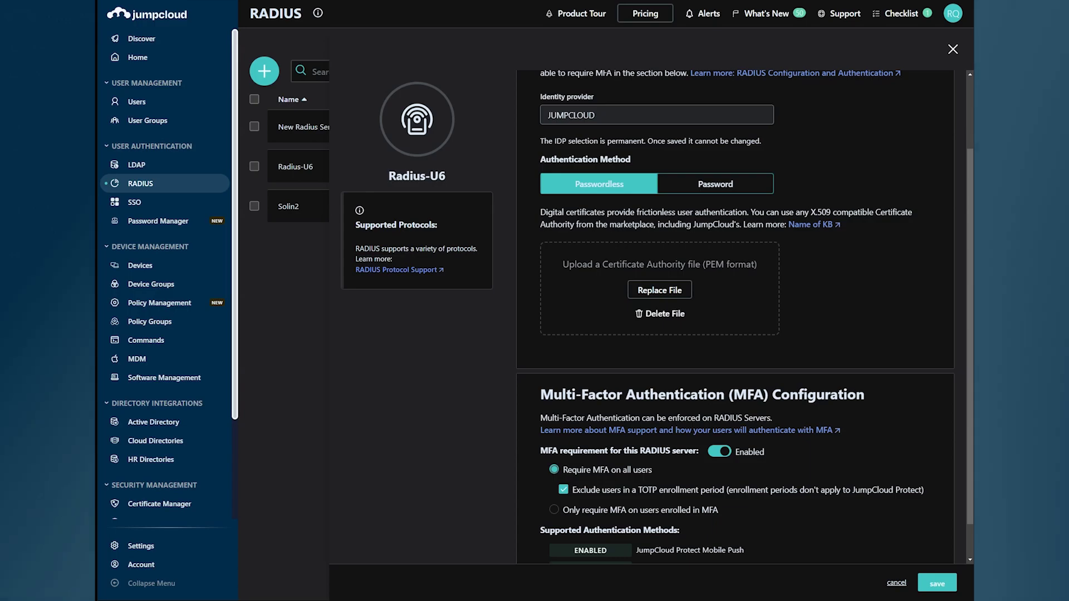
pyautogui.scroll(-1, 735, 312)
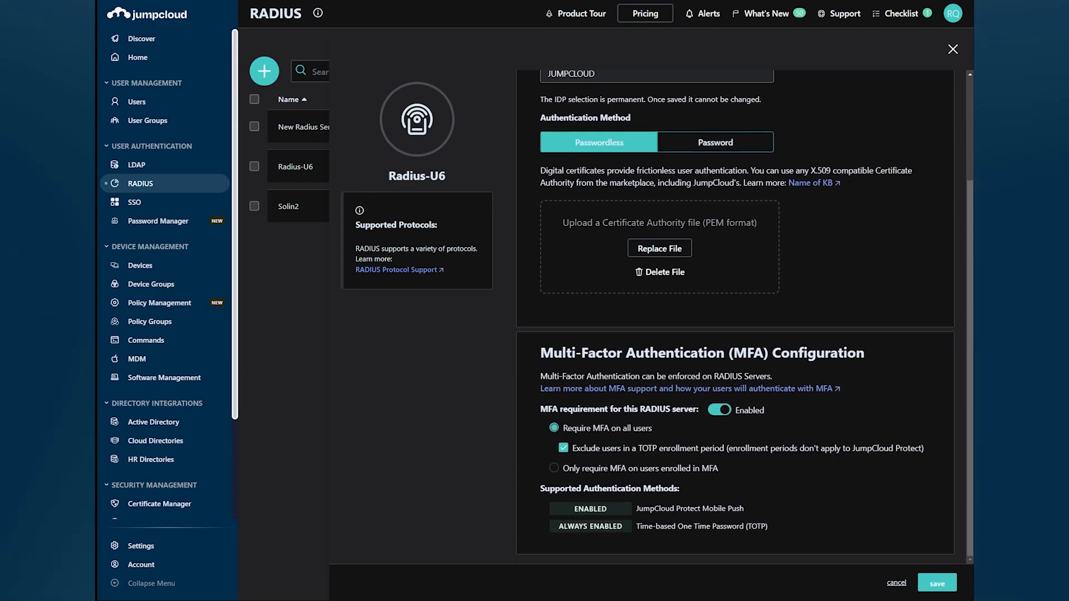
pyautogui.scroll(3, 735, 318)
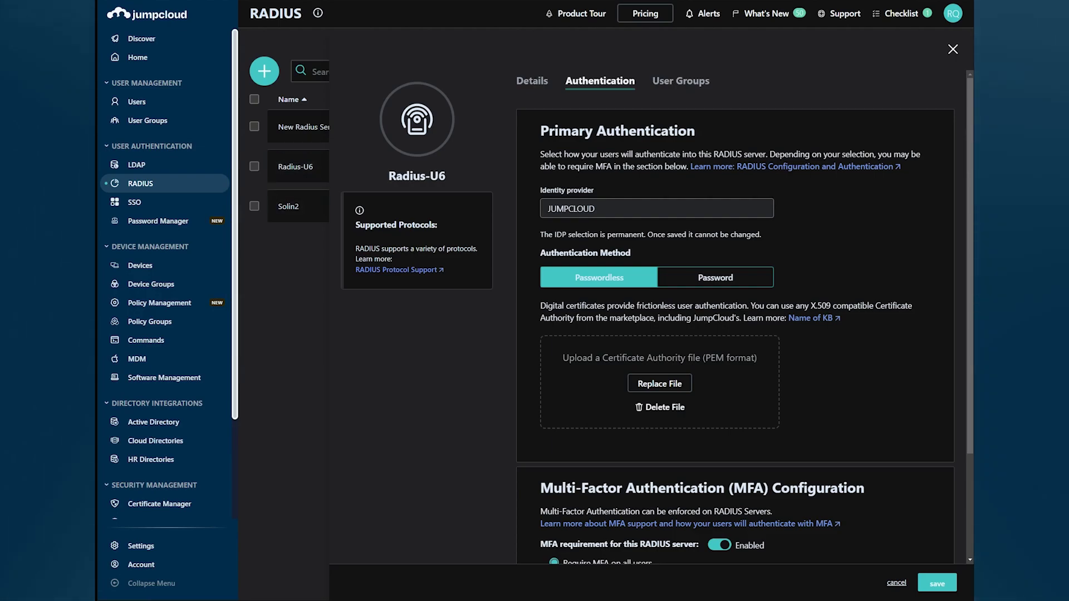
pyautogui.click(680, 81)
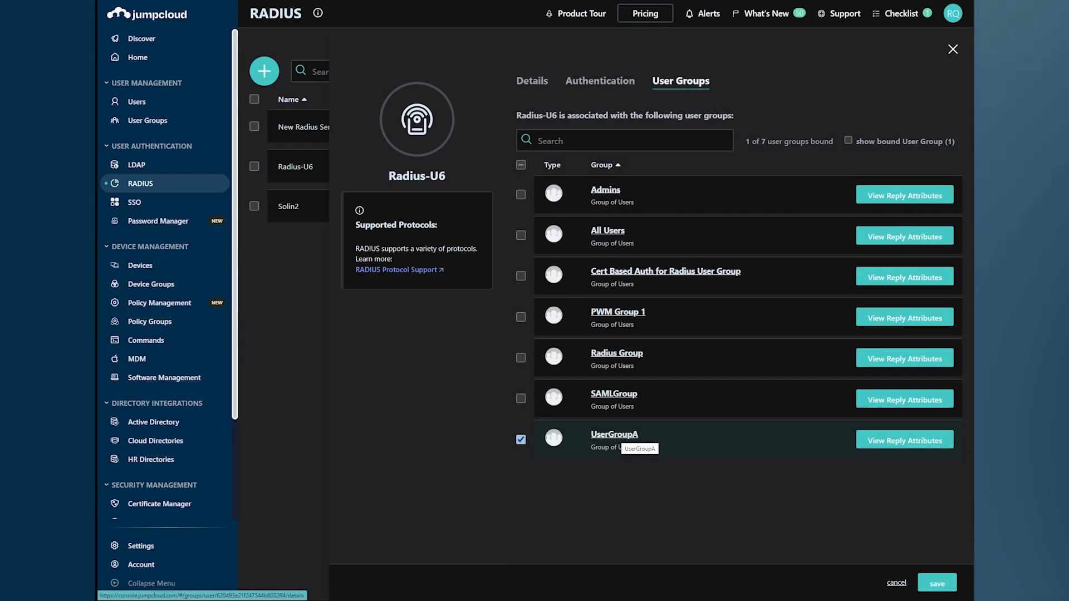
# - Open UserGroupA's Users list, showing 2 of 6 users bound
pyautogui.click(615, 435)
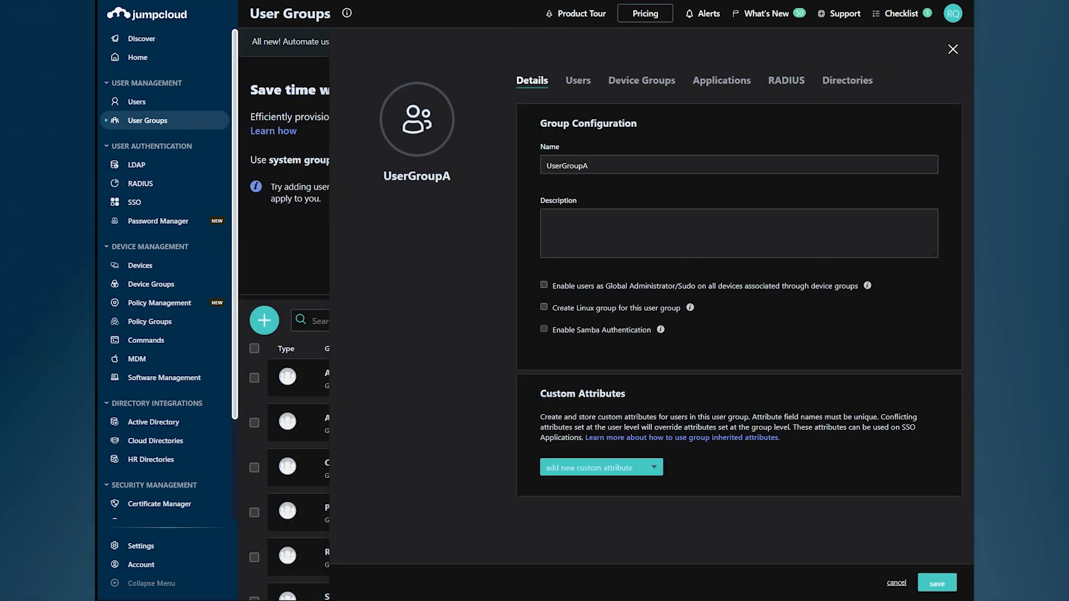
pyautogui.click(578, 80)
pyautogui.scroll(-3, 735, 334)
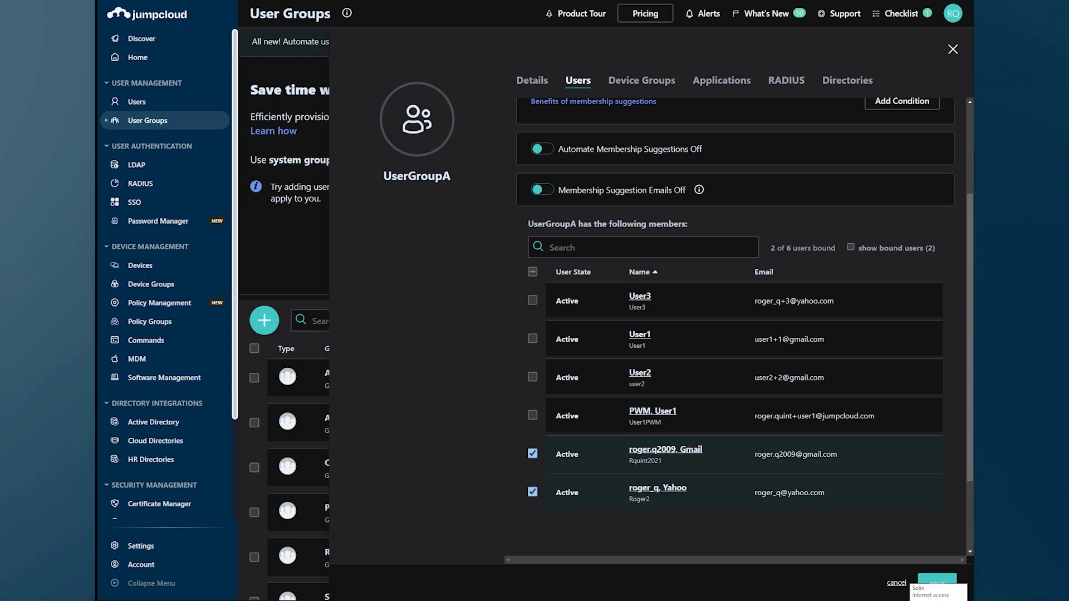
# - Connect the computer to the Radius-U6 Wi-Fi network from the taskbar flyout
pyautogui.click(941, 598)
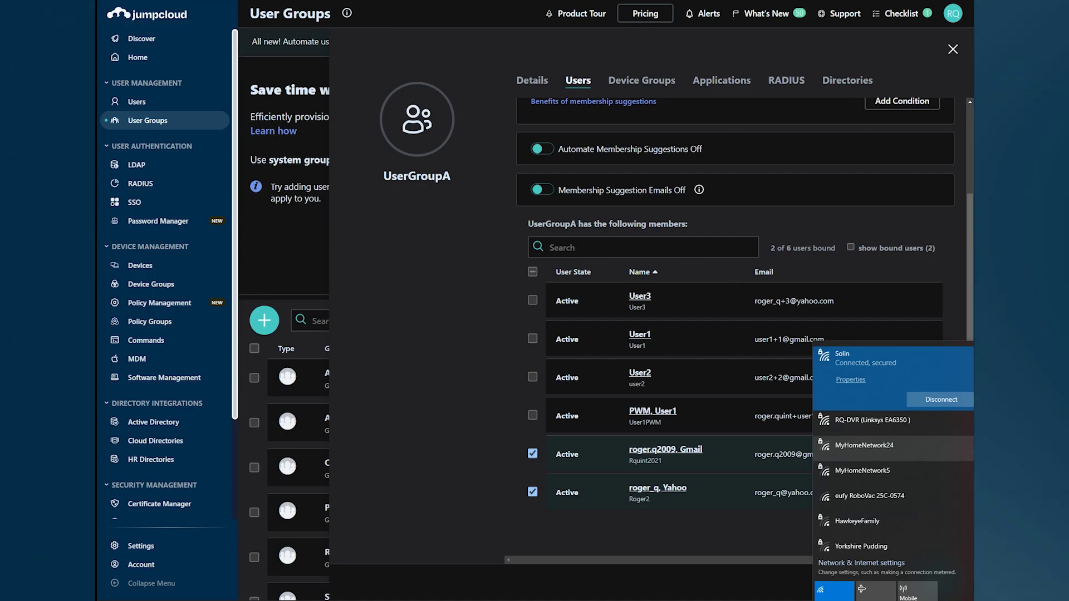
pyautogui.click(851, 446)
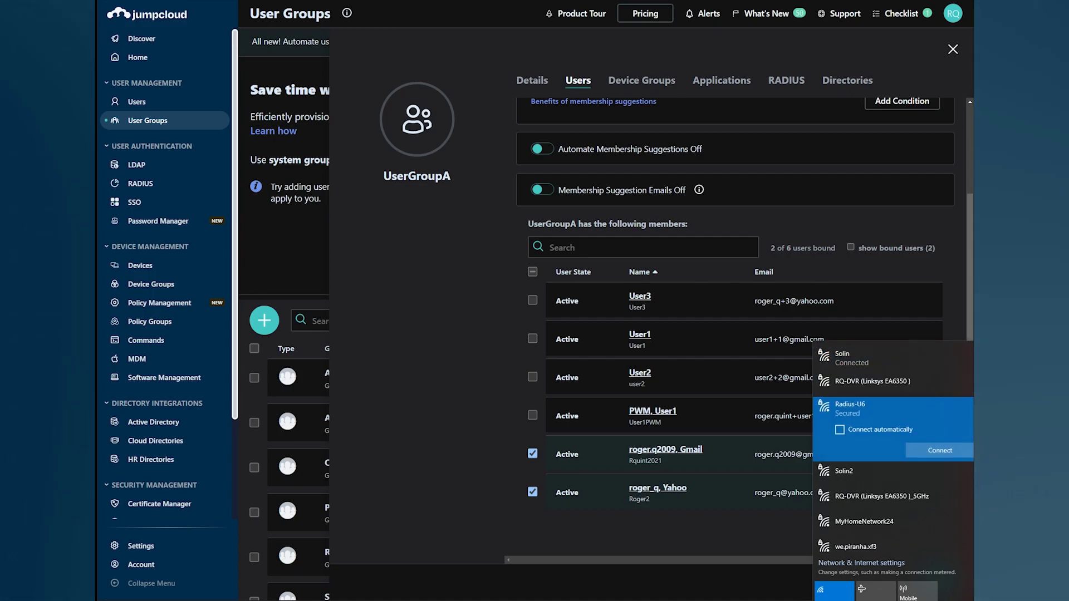
pyautogui.click(941, 449)
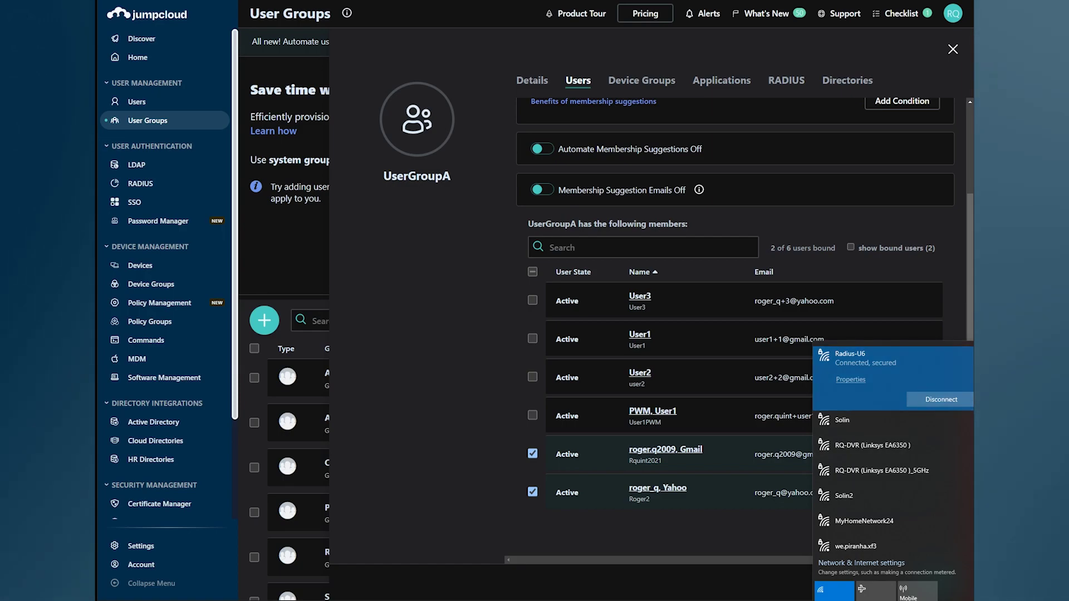
pyautogui.press('Escape')
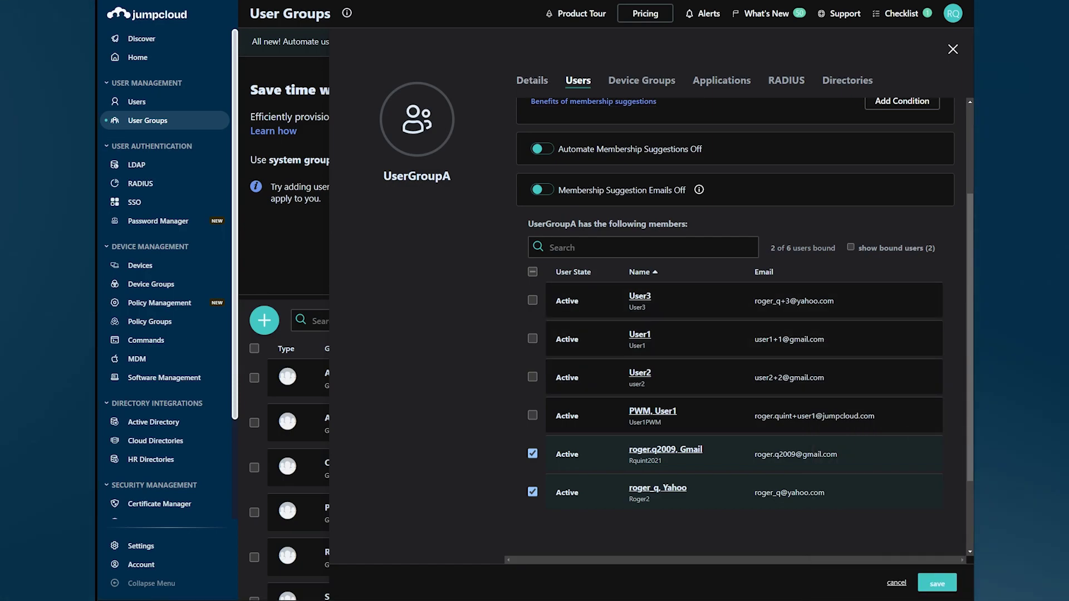
# - Open Radius-U6's authentication logs in Directory Insights
pyautogui.click(141, 183)
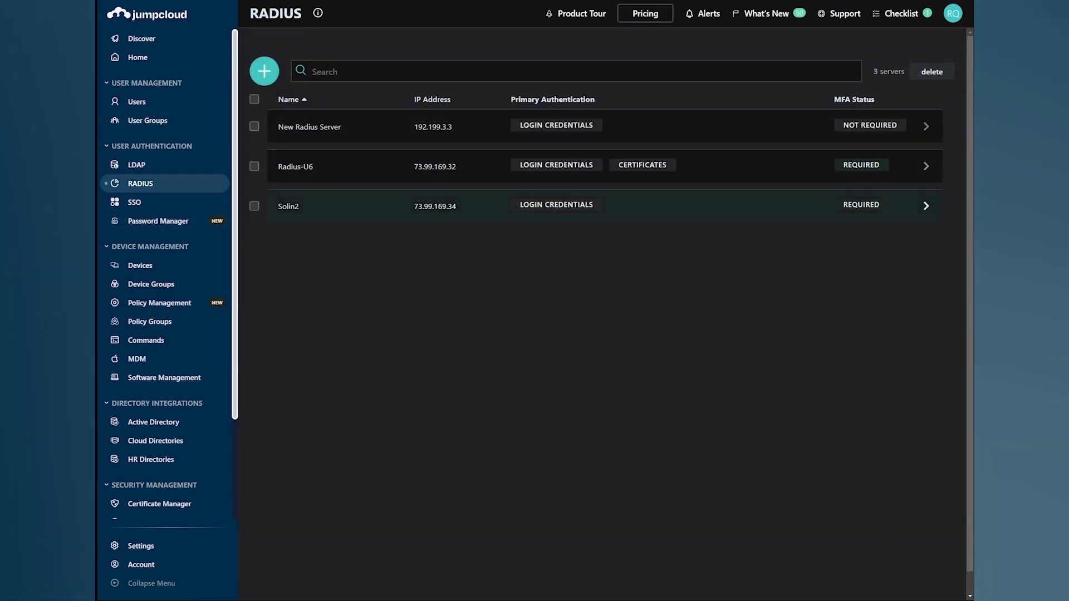
pyautogui.click(926, 166)
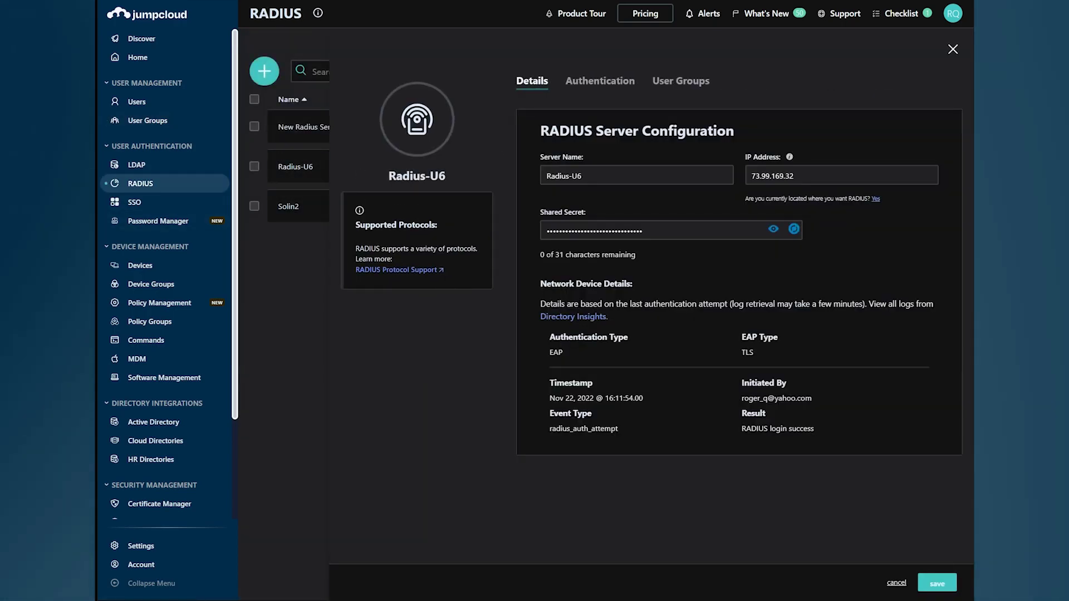
pyautogui.click(573, 316)
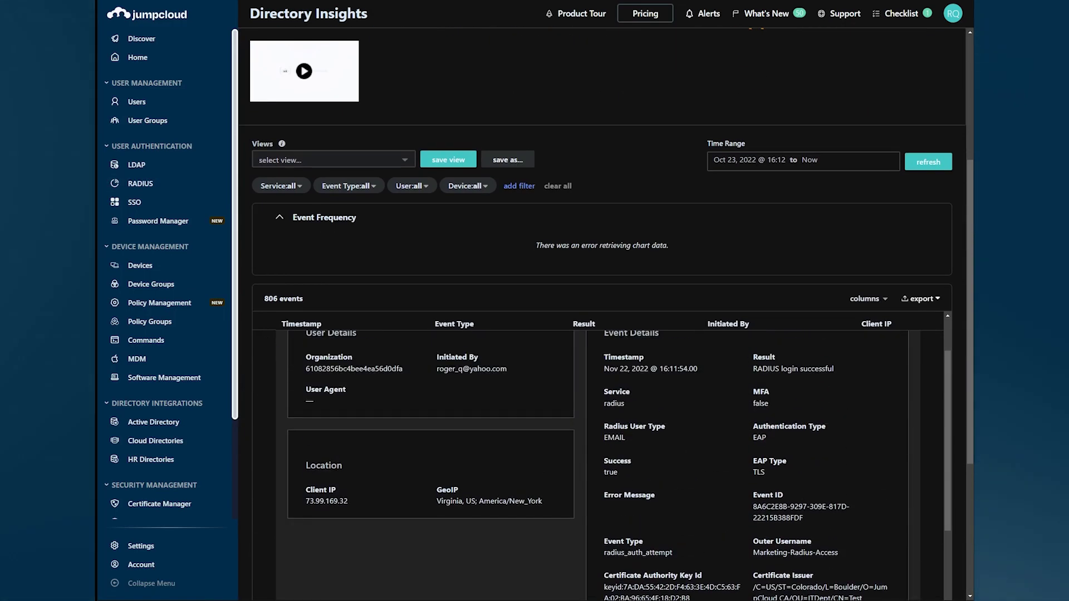
# - Highlight the successful event's initiating user, EAP Type TLS and Certificate Issuer
pyautogui.moveTo(437, 369); pyautogui.dragTo(486, 368)
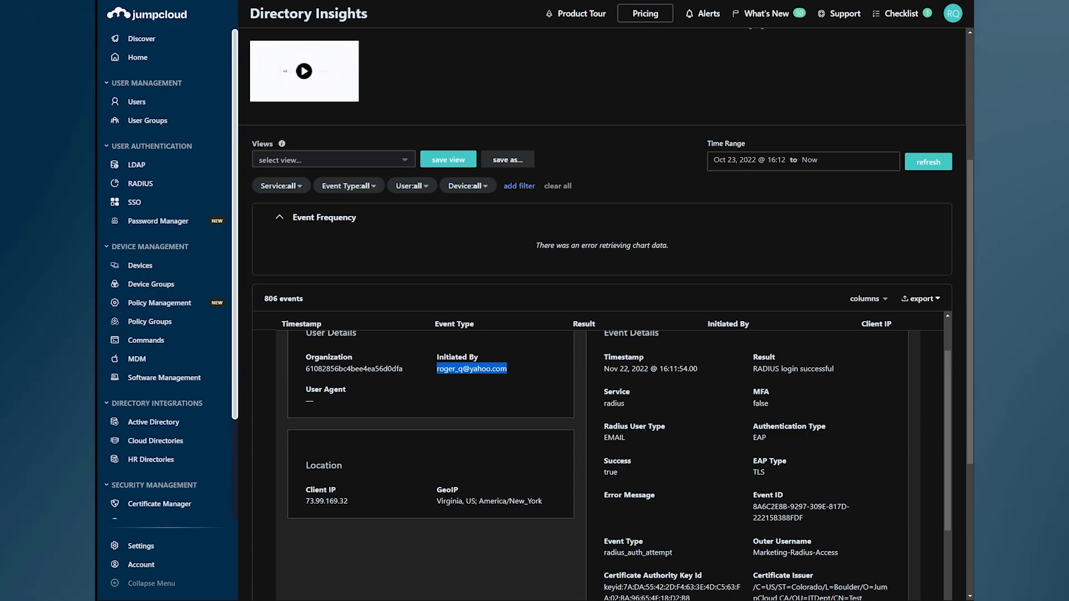
pyautogui.doubleClick(759, 472)
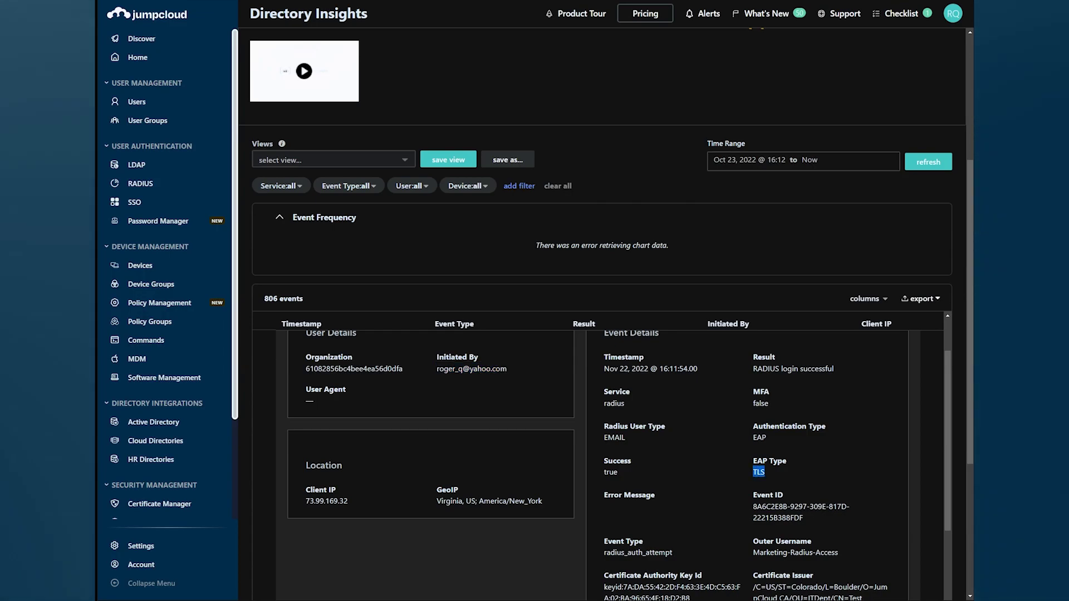
pyautogui.scroll(-2, 598, 465)
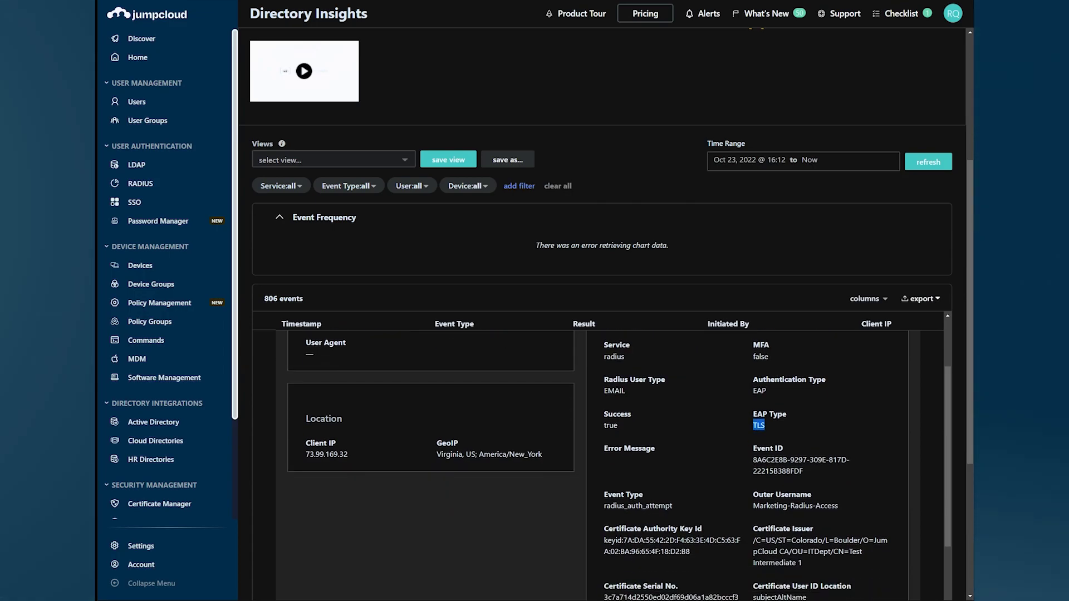
pyautogui.moveTo(803, 563); pyautogui.dragTo(761, 540)
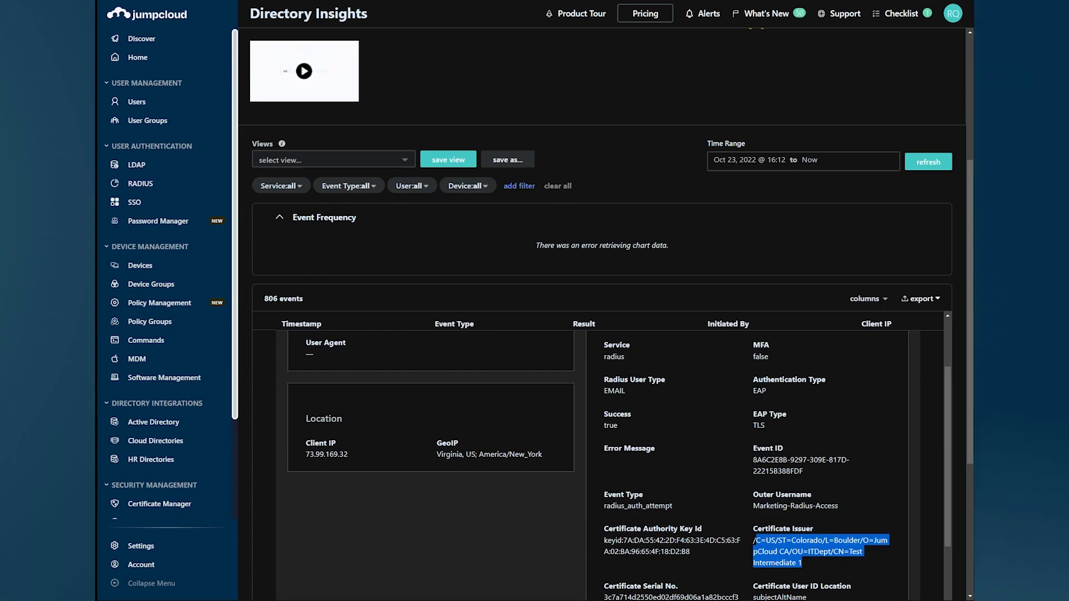
pyautogui.scroll(3, 599, 462)
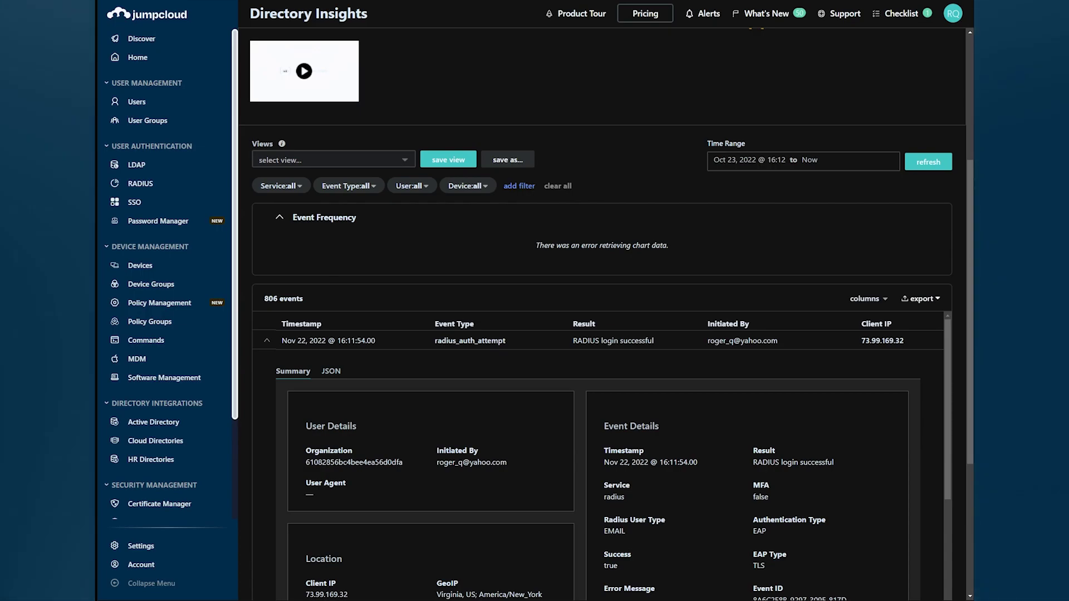
pyautogui.scroll(-1, 599, 462)
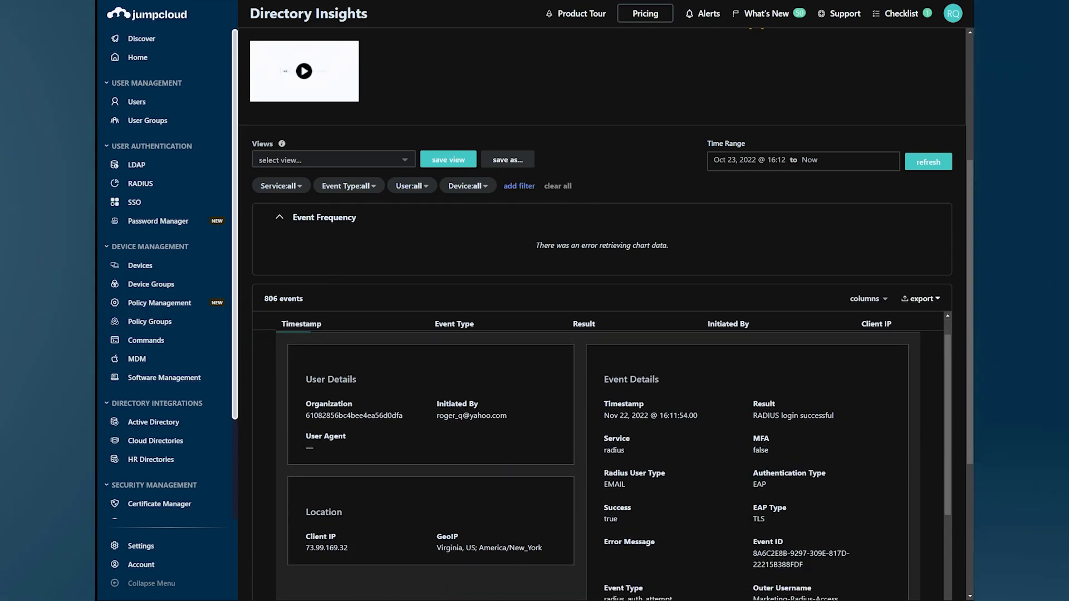
# - Return to Radius-U6 and view its bound user groups
pyautogui.click(140, 183)
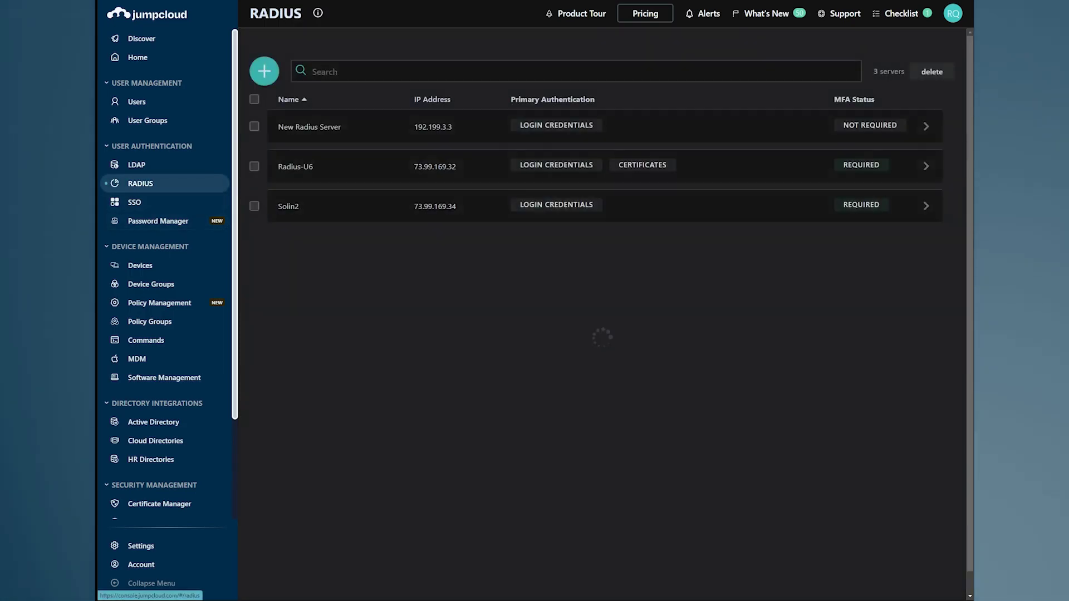
pyautogui.click(927, 166)
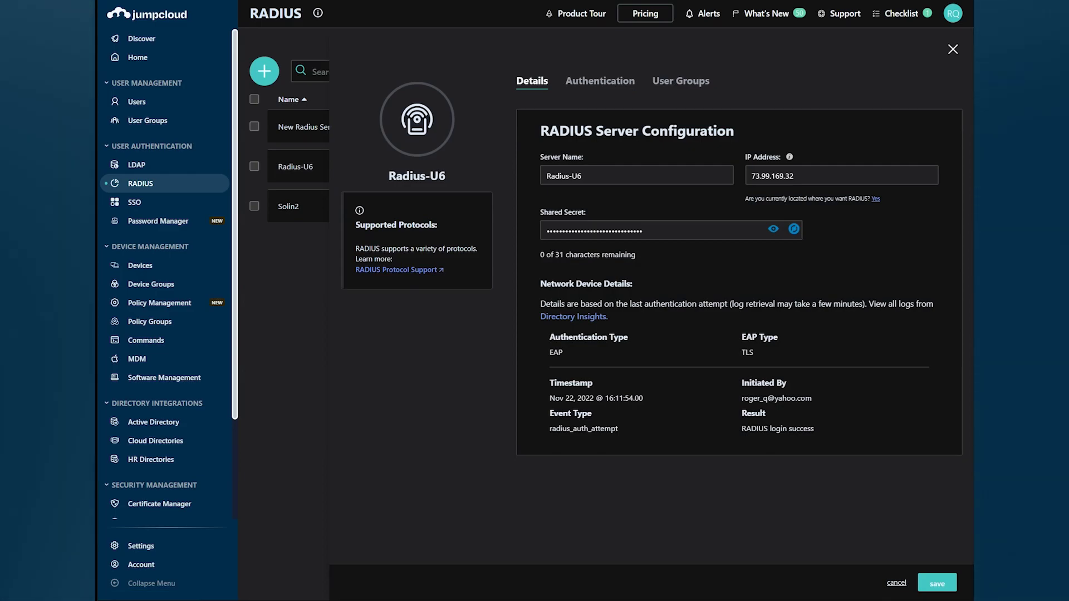
pyautogui.click(600, 81)
pyautogui.click(681, 81)
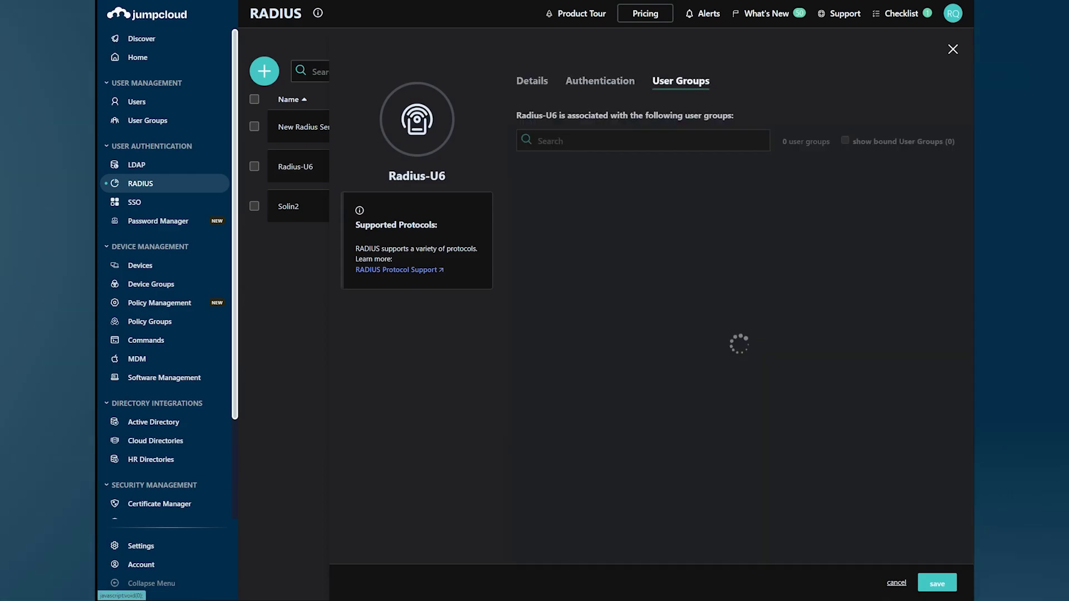
# - Unbind one of the two users from UserGroupA's member list
pyautogui.click(614, 434)
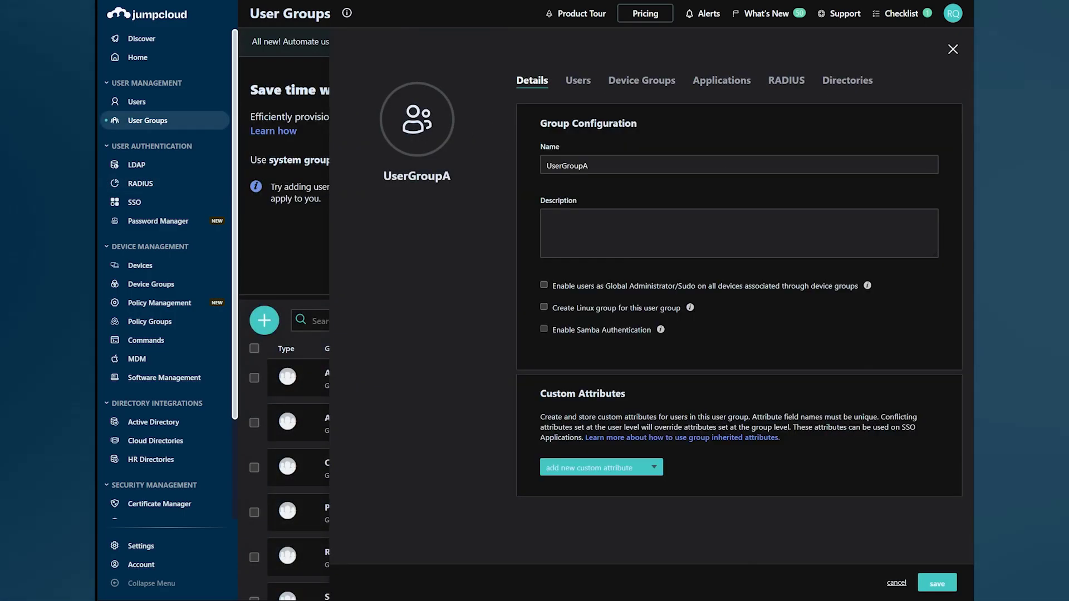
pyautogui.click(578, 81)
pyautogui.scroll(-3, 735, 329)
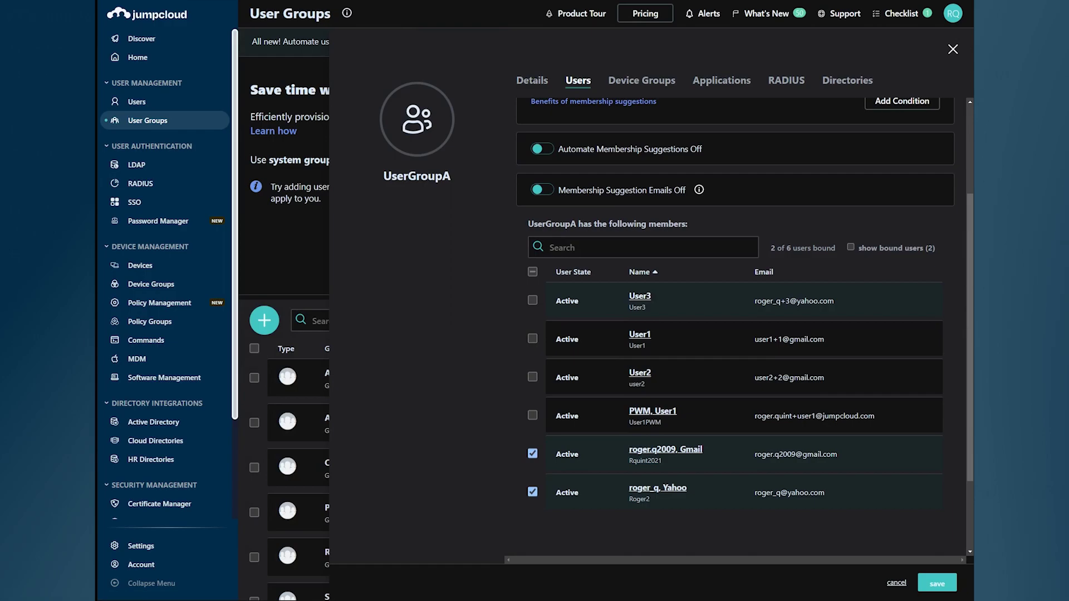
pyautogui.click(533, 492)
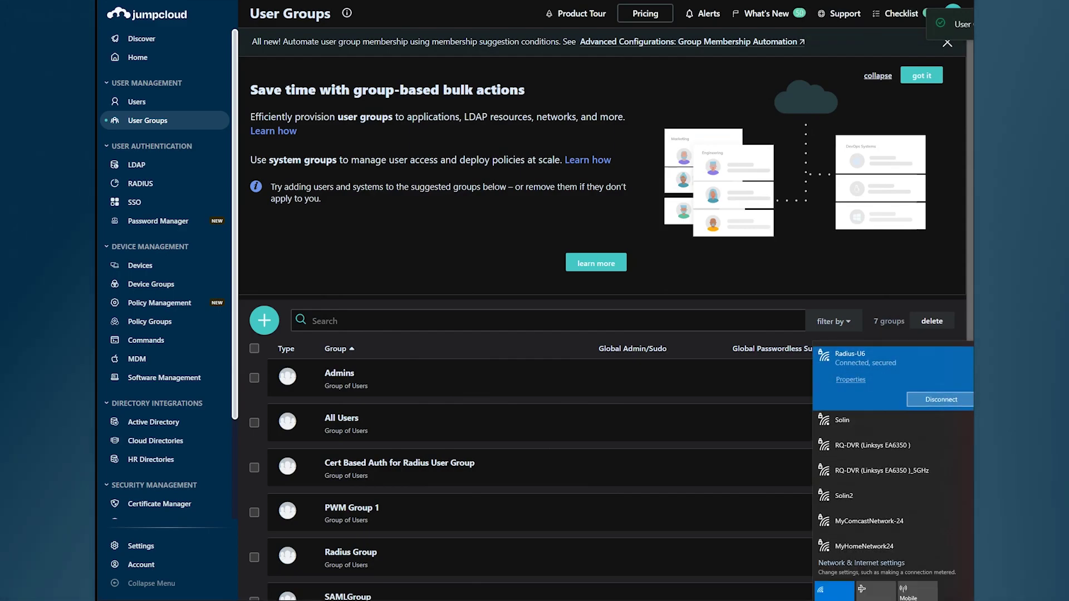
# - Disconnect and retry Radius-U6, which fails, then start connecting to the Solin network
pyautogui.press('Return')
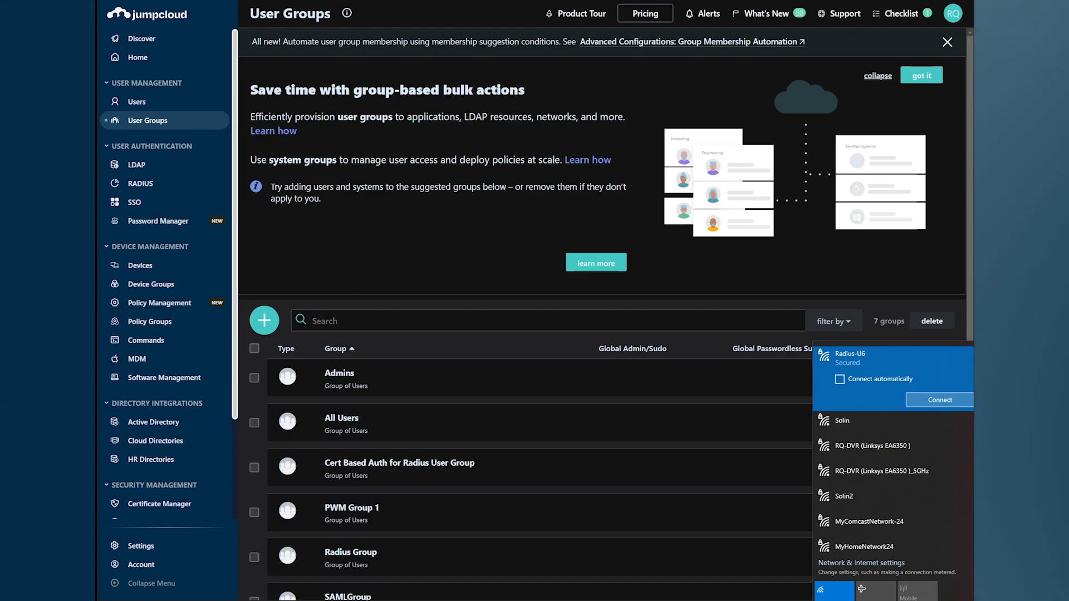
pyautogui.press('Return')
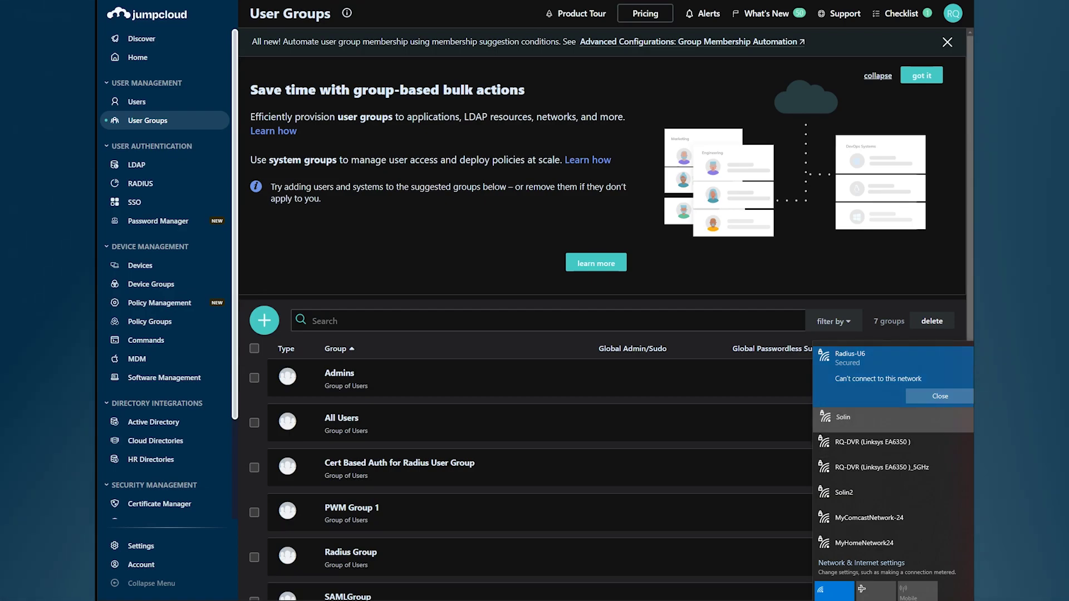
pyautogui.click(869, 417)
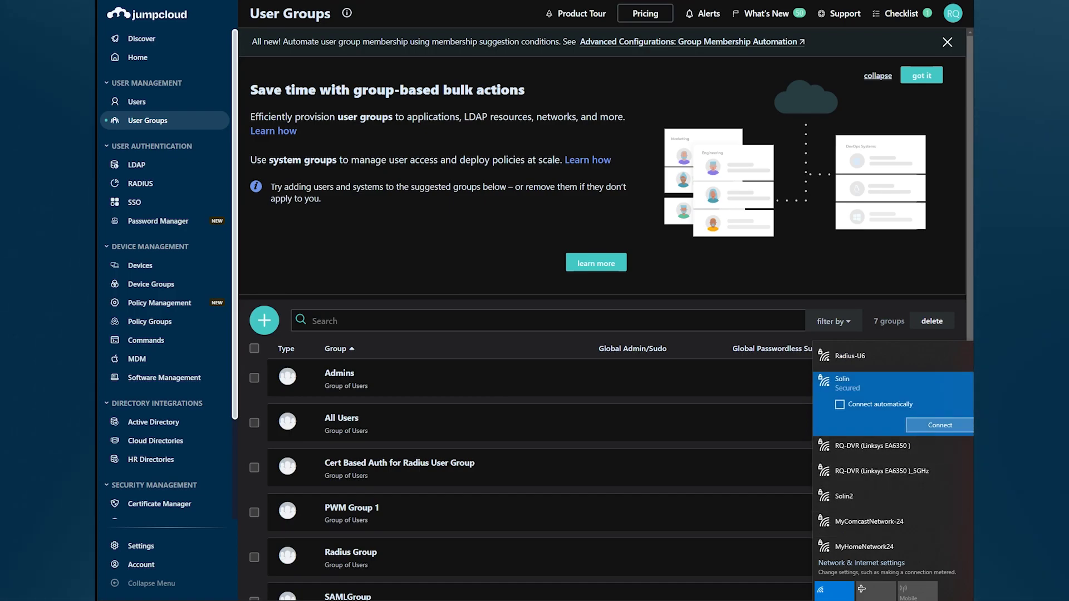
pyautogui.click(940, 425)
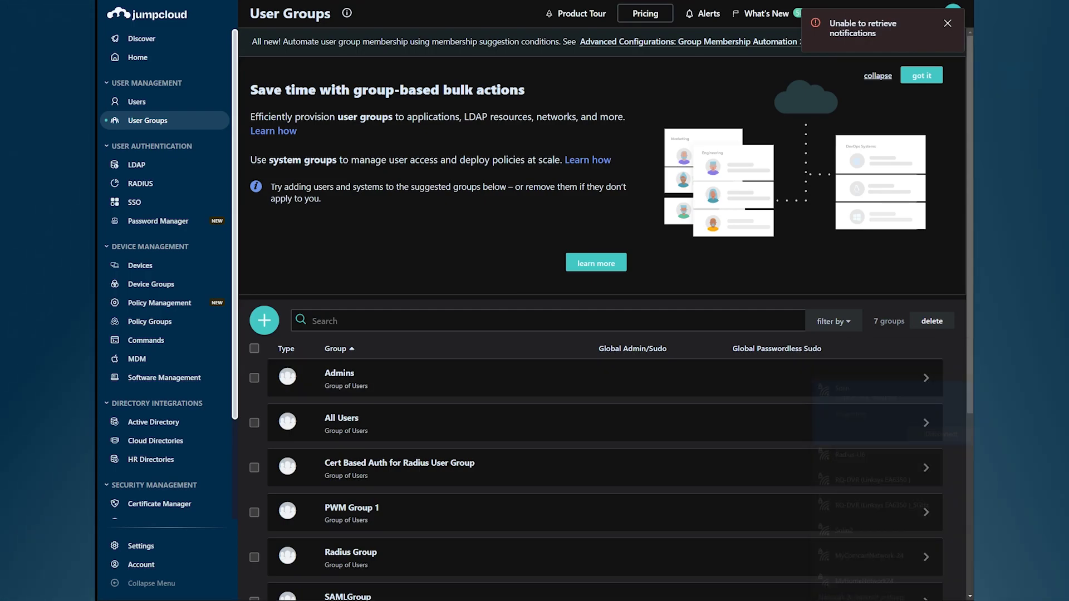
pyautogui.click(139, 183)
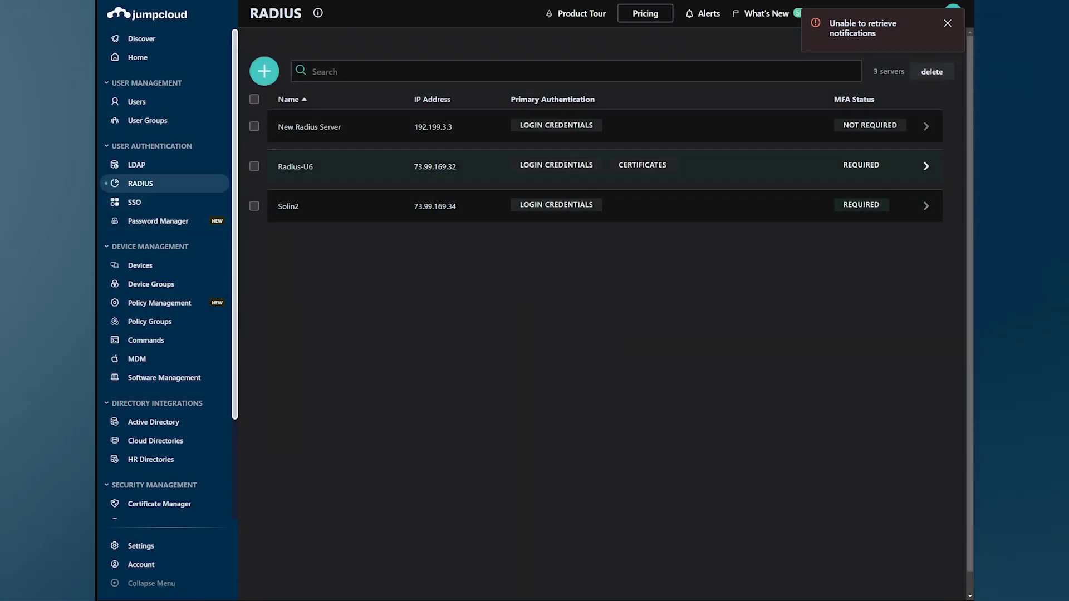
# - Check Radius-U6's failed last login attempt, then open its Directory Insights events
pyautogui.click(295, 166)
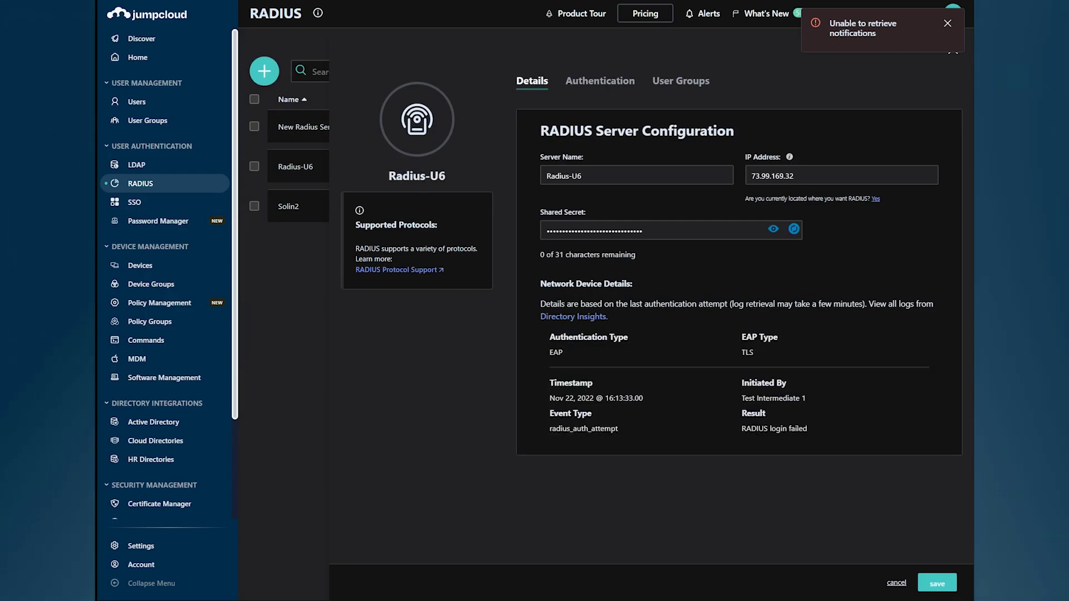
pyautogui.click(573, 316)
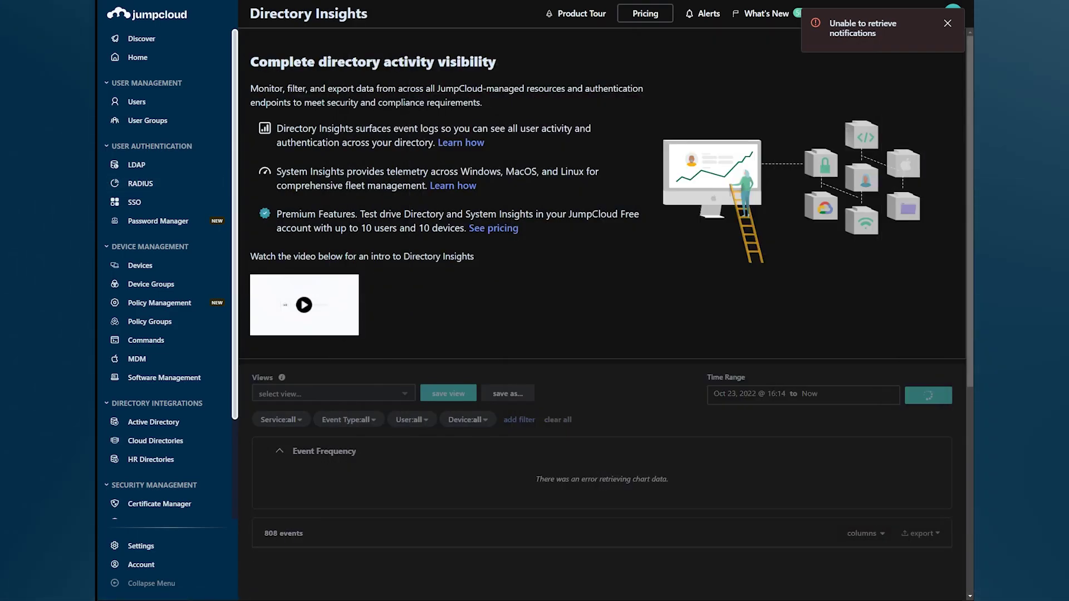
# - Expand the failed radius_auth_attempt and highlight its invalid-email-in-certificate error and EAP Type TLS
pyautogui.scroll(-2, 607, 312)
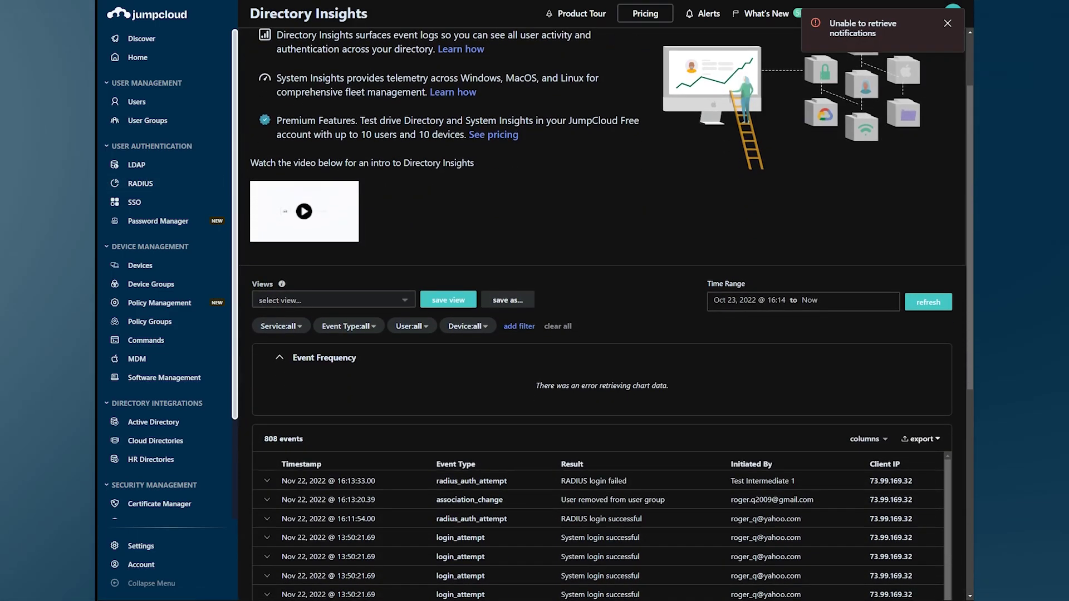
pyautogui.scroll(-1, 607, 313)
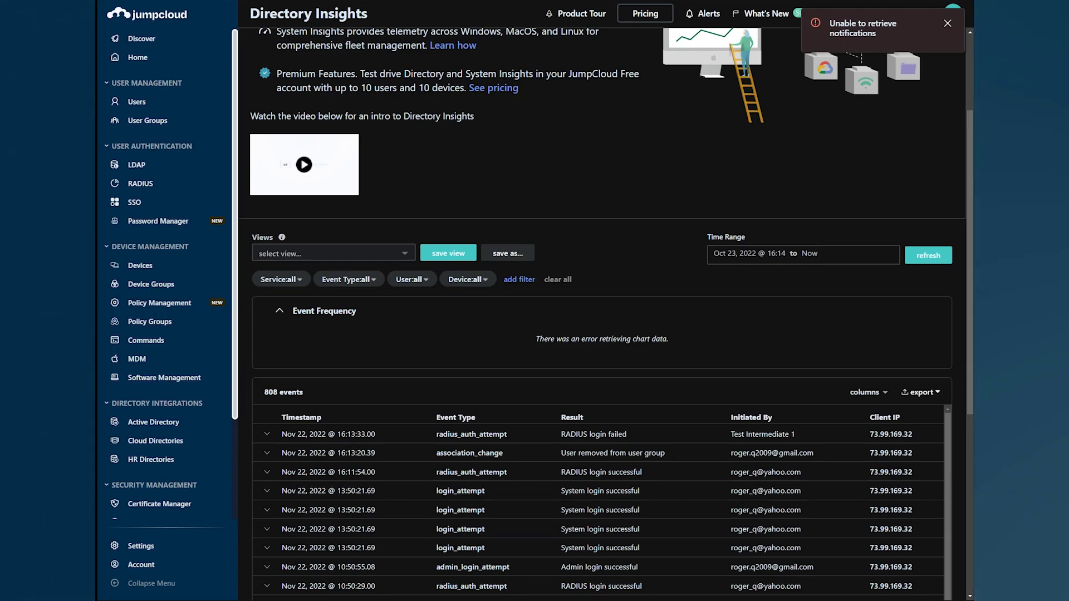
pyautogui.click(266, 435)
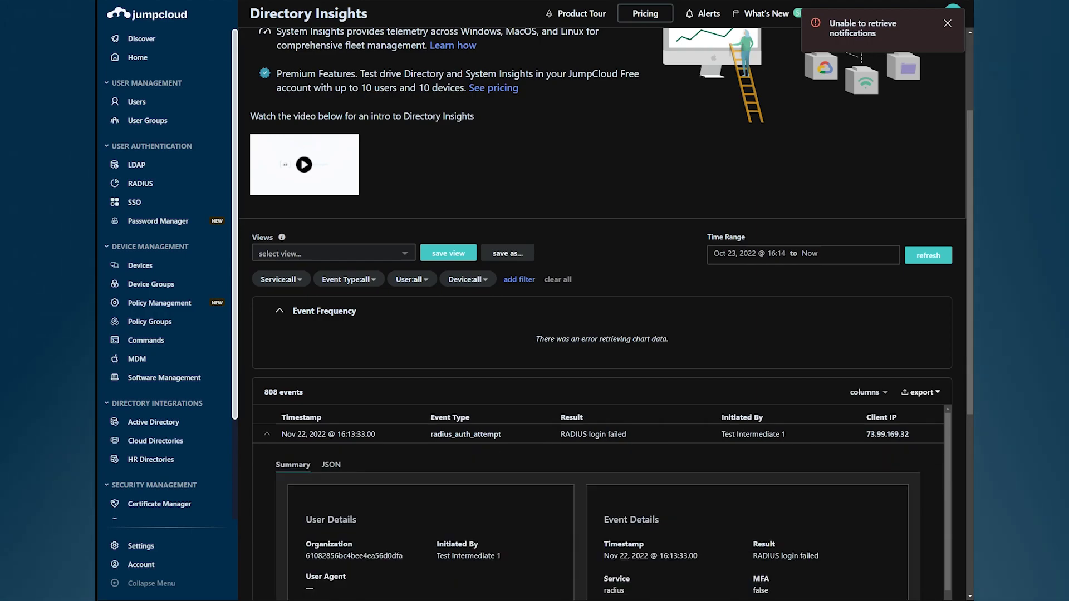
pyautogui.scroll(-4, 599, 501)
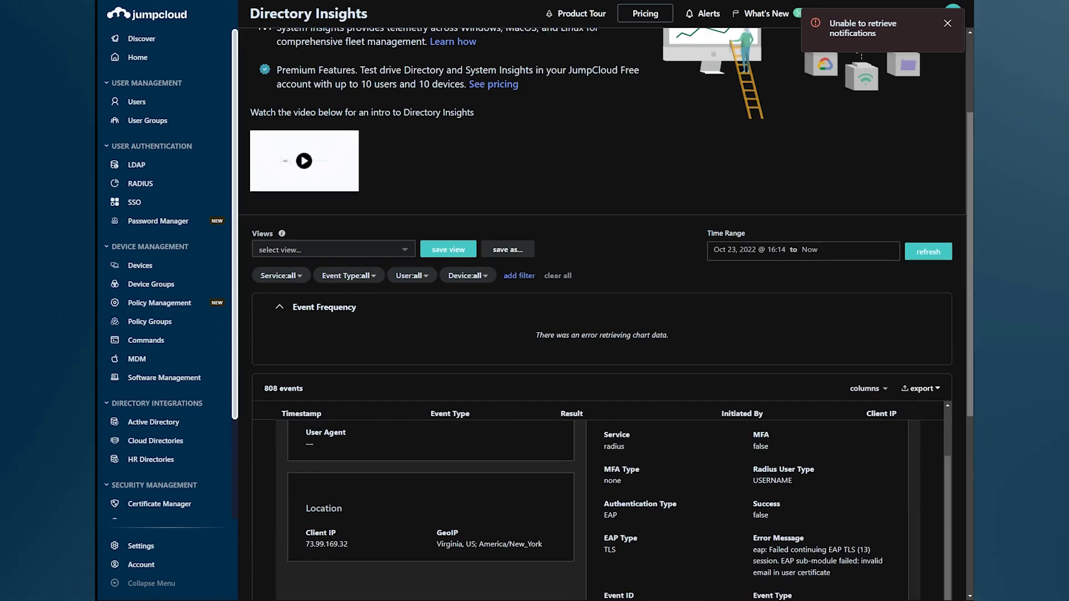
pyautogui.scroll(-3, 602, 312)
pyautogui.scroll(-1, 602, 312)
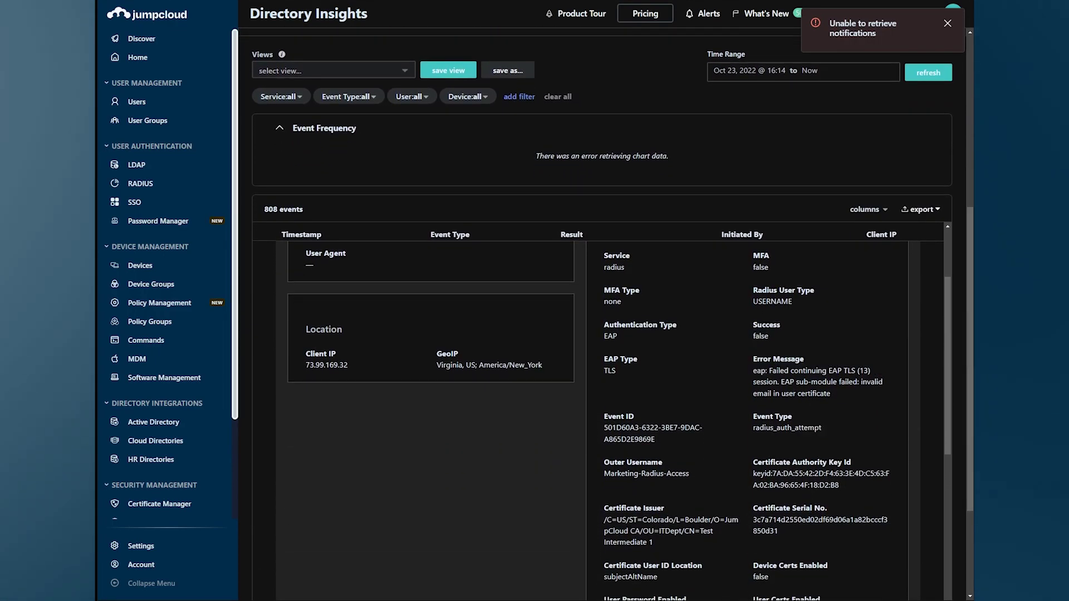
pyautogui.scroll(2, 599, 417)
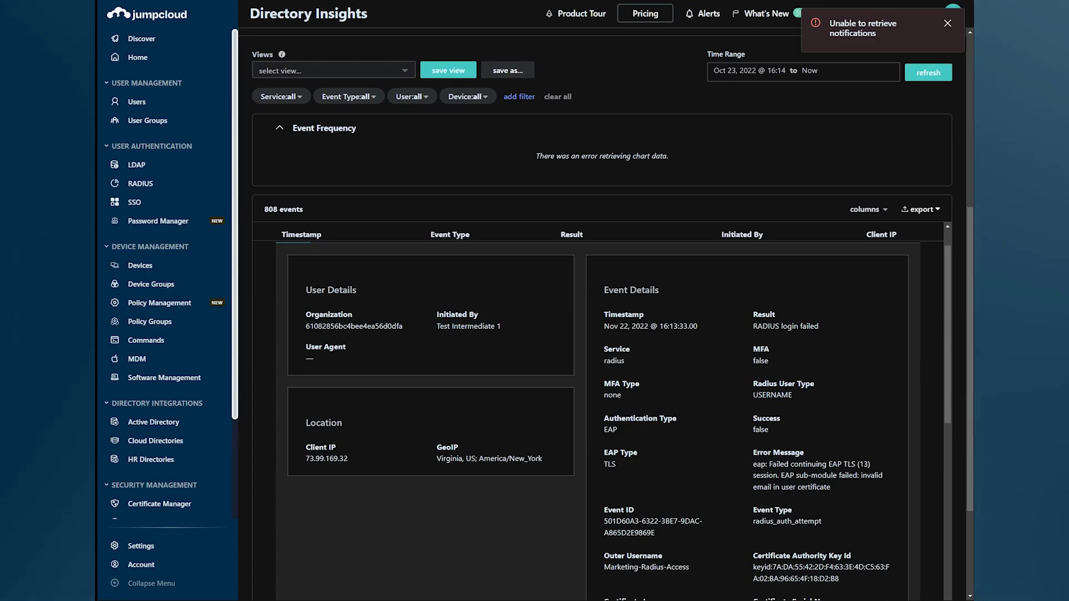
pyautogui.moveTo(757, 464); pyautogui.dragTo(831, 487)
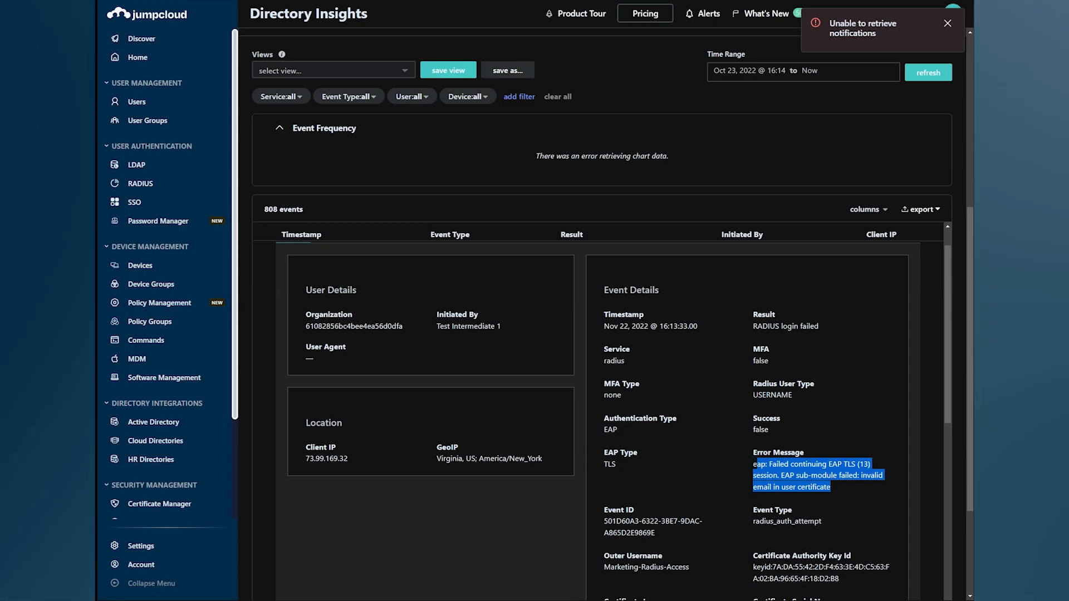
pyautogui.doubleClick(609, 464)
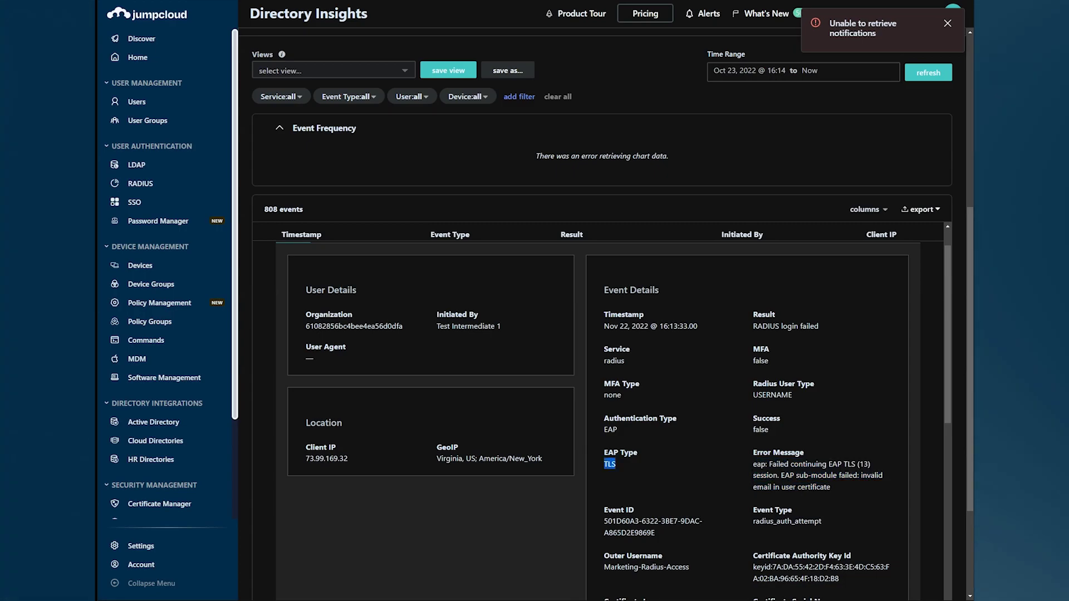
pyautogui.scroll(1, 598, 417)
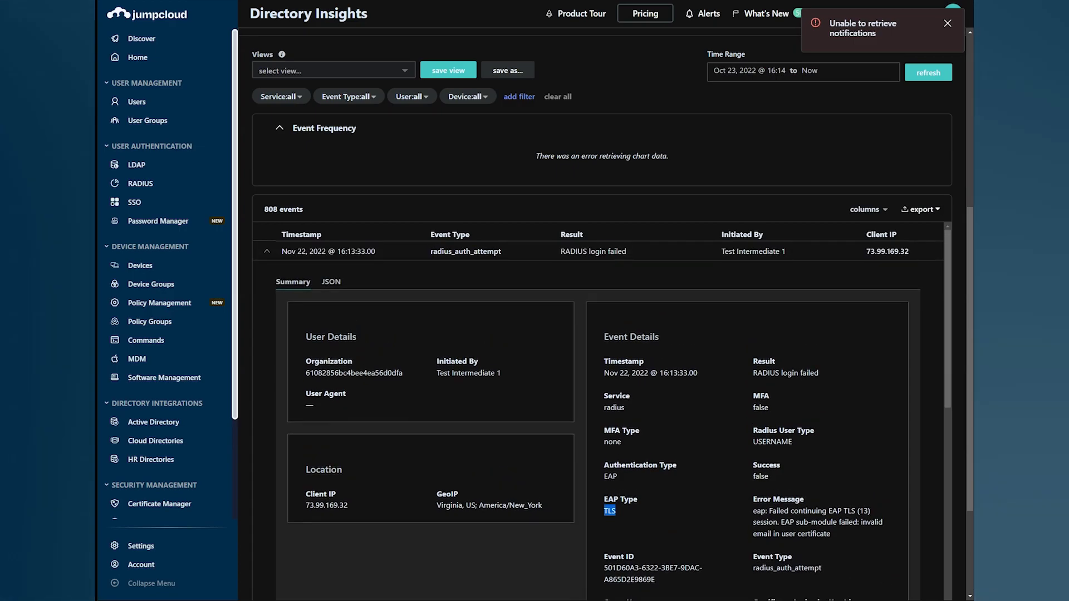
pyautogui.click(267, 251)
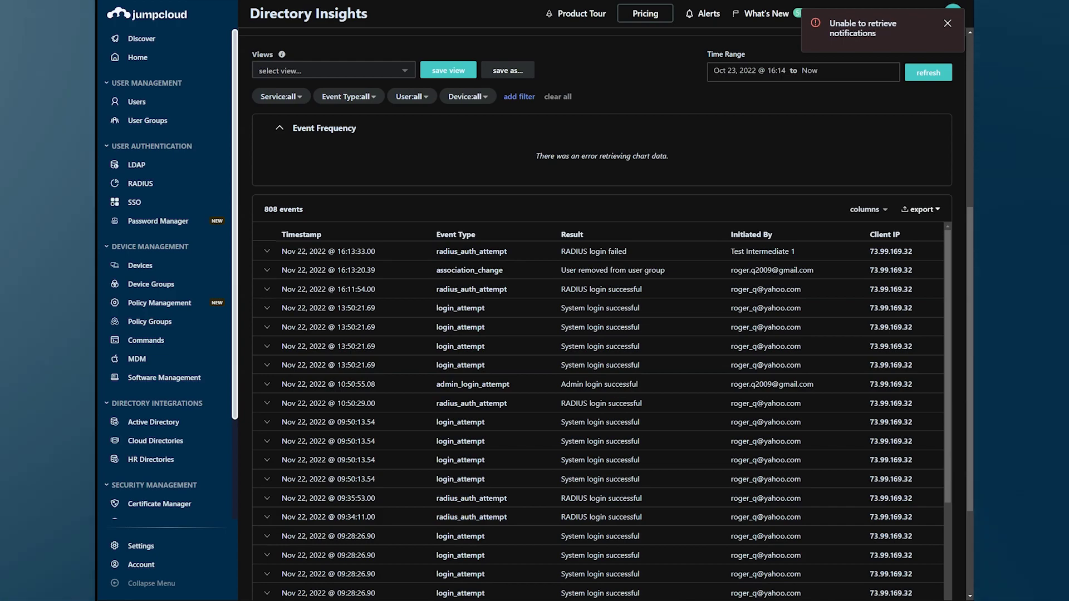
# - Expand the successful 16:11:54 radius_auth_attempt showing EAP TLS and Radius User Type EMAIL
pyautogui.click(266, 289)
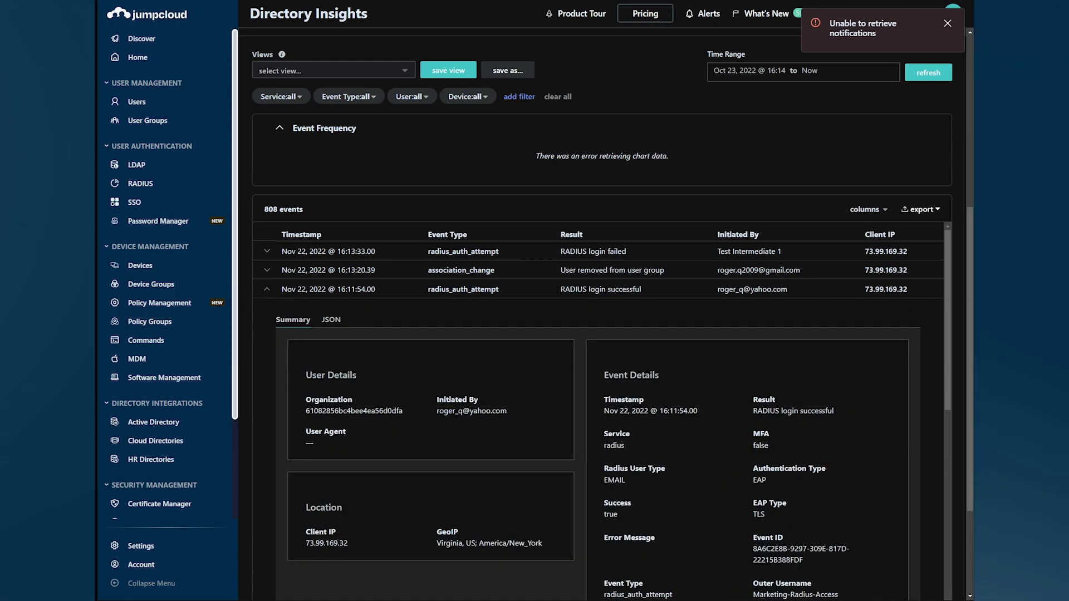
pyautogui.scroll(-1, 598, 412)
pyautogui.scroll(-1, 598, 412)
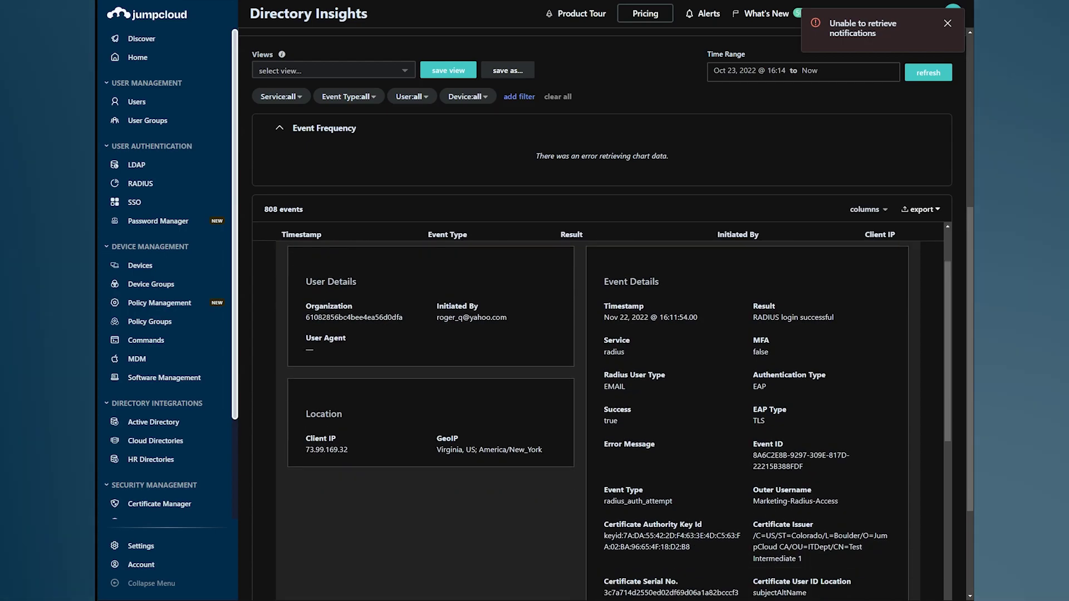
pyautogui.scroll(1, 598, 412)
pyautogui.scroll(1, 598, 421)
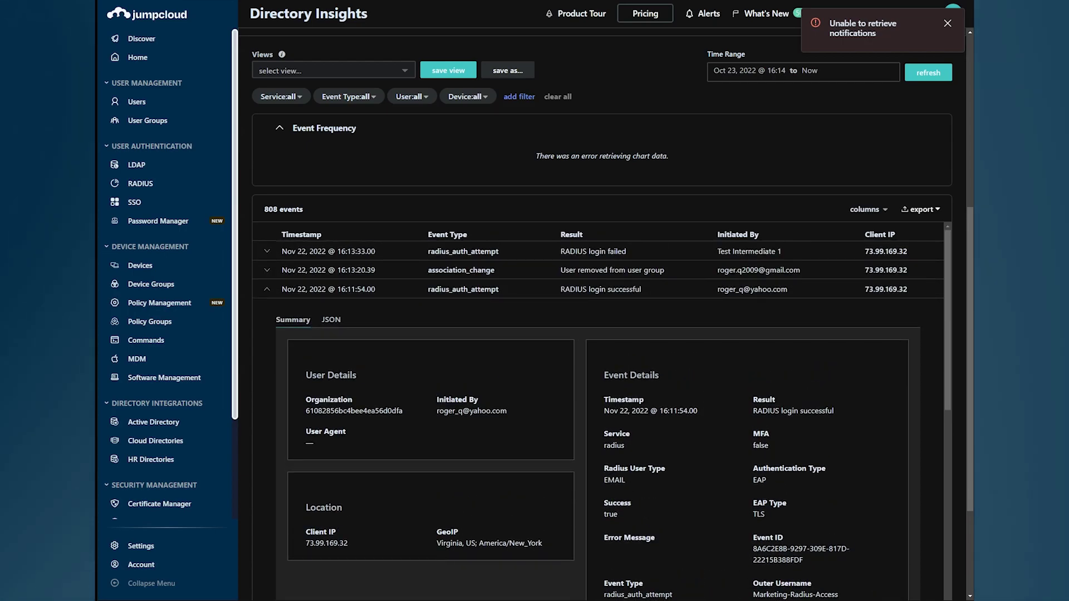
pyautogui.scroll(1, 599, 421)
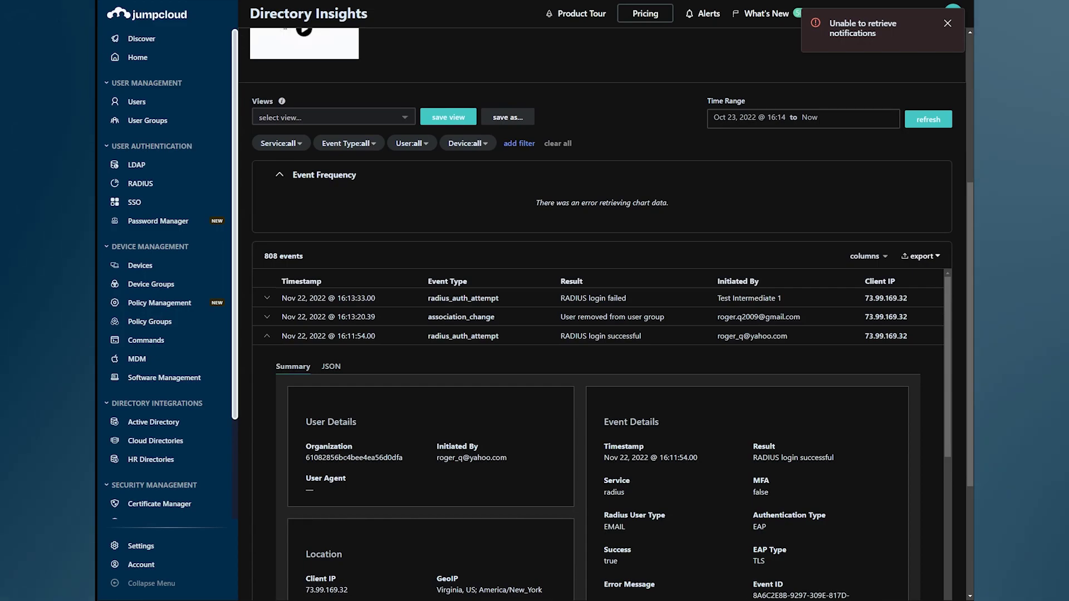